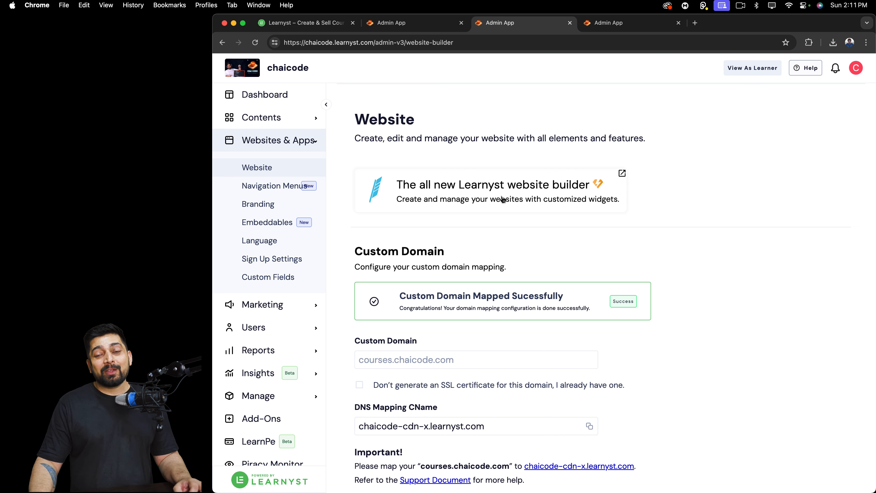
Step: Open the all new Learnyst website builder and start creating a new website
click(521, 195)
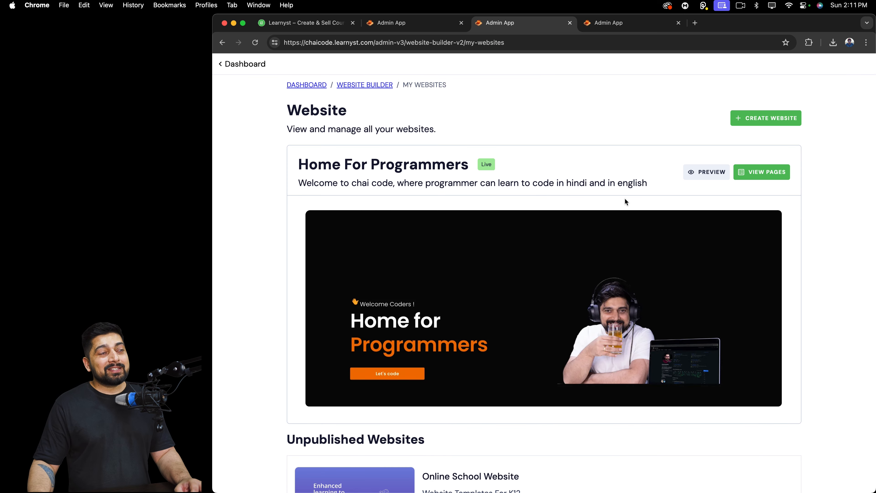
scroll(283, 272, down, 1)
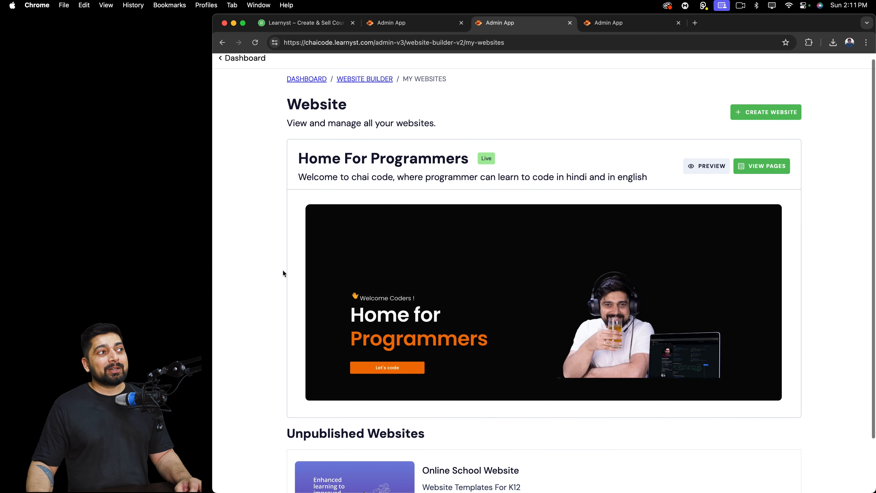
scroll(284, 272, up, 1)
click(773, 119)
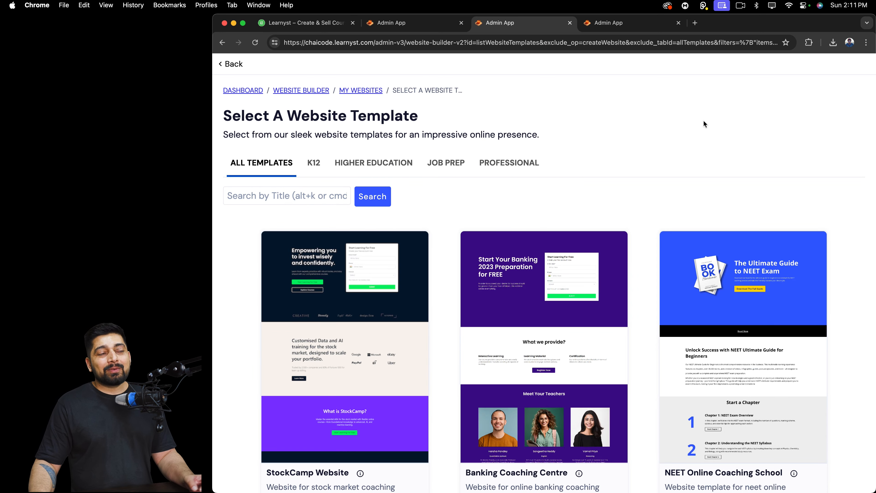
Step: Look through the website templates, checking the K12, Higher Education, Job Prep and Professional categories before returning to all templates
scroll(444, 260, down, 6)
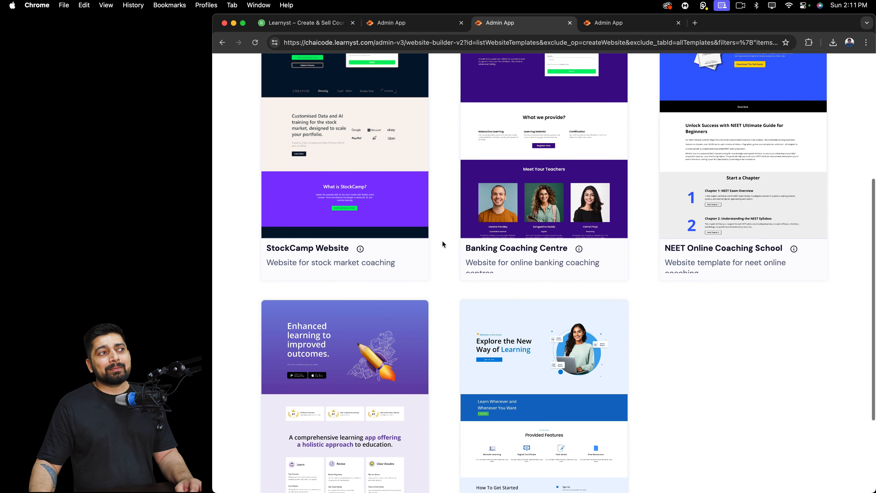
scroll(442, 243, down, 4)
scroll(442, 244, down, 1)
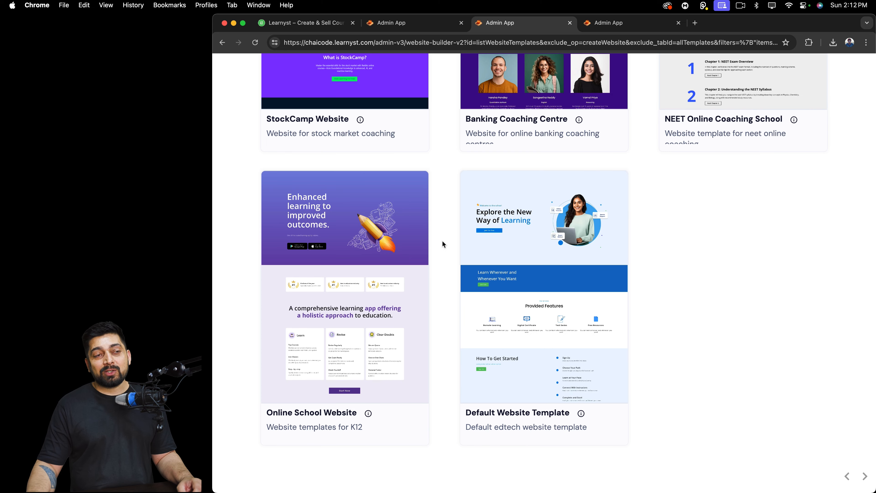
scroll(443, 244, up, 10)
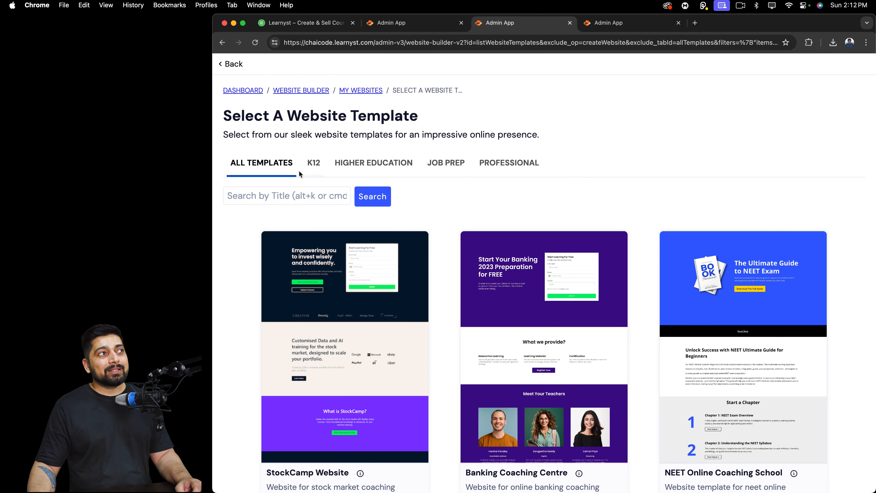
click(314, 162)
click(370, 162)
click(445, 163)
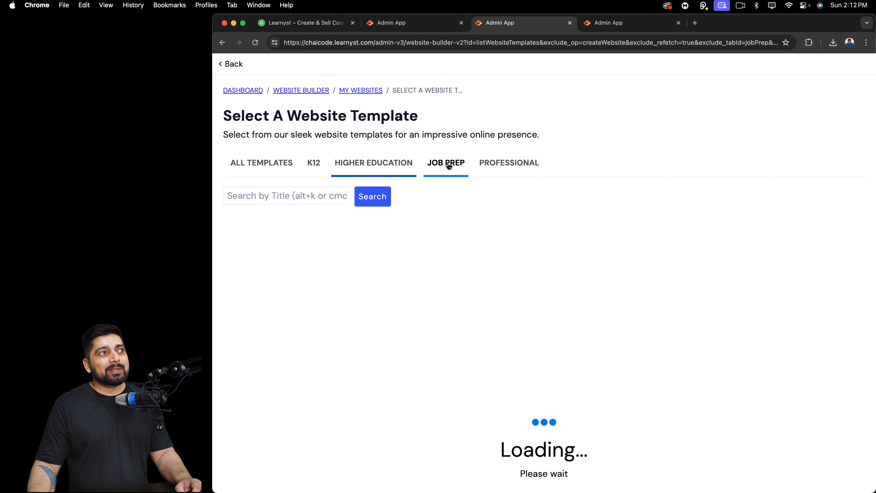
click(522, 165)
click(270, 164)
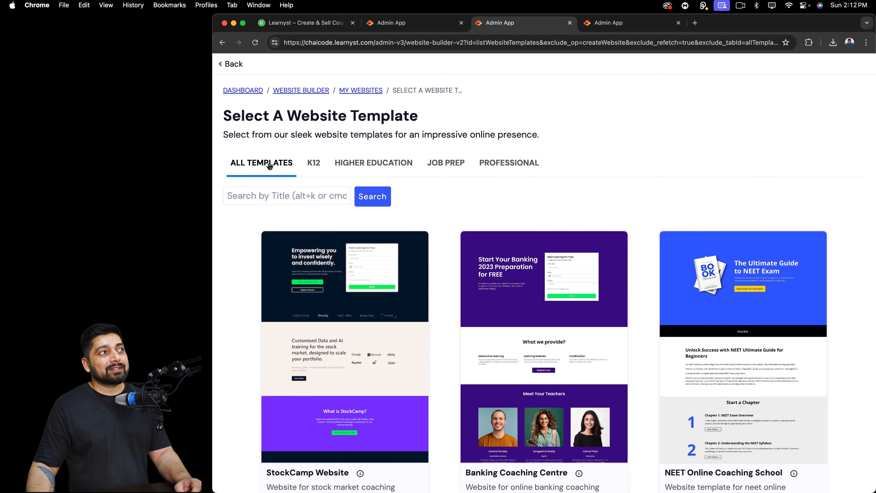
Step: Open the Online School Website template's K12 Landing Page preview and review its sections
scroll(441, 287, down, 10)
mouse_move(387, 248)
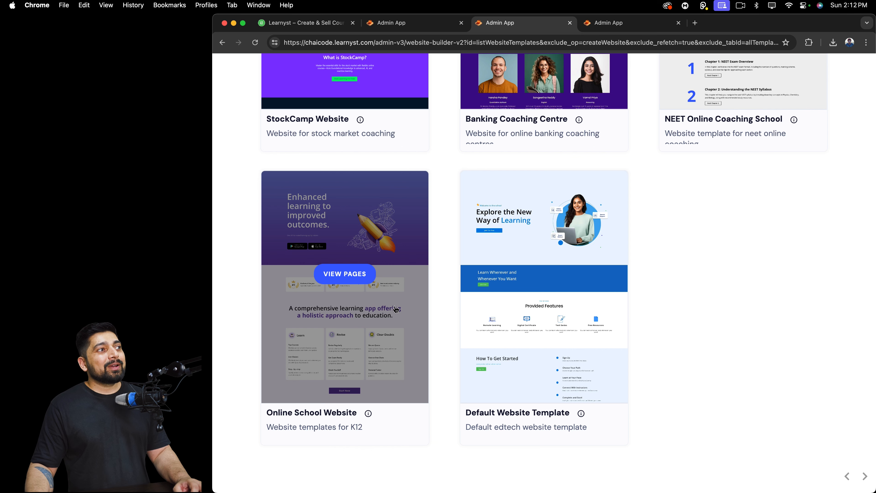
click(345, 275)
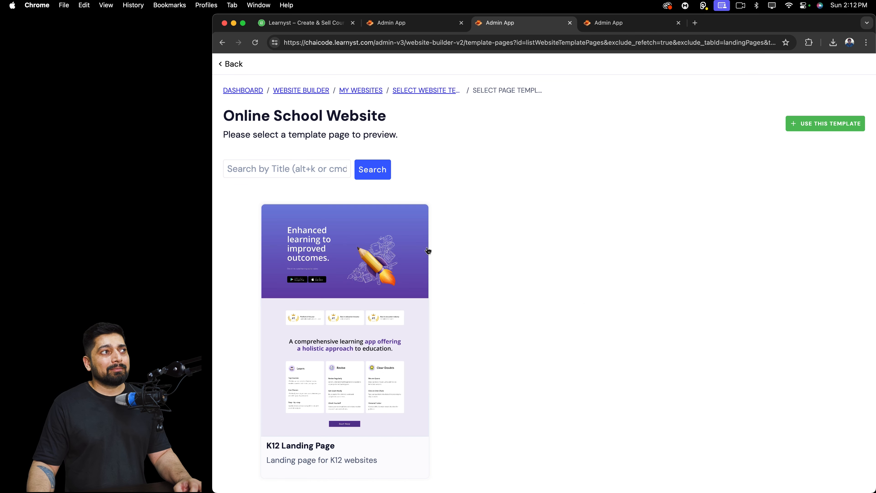
click(347, 307)
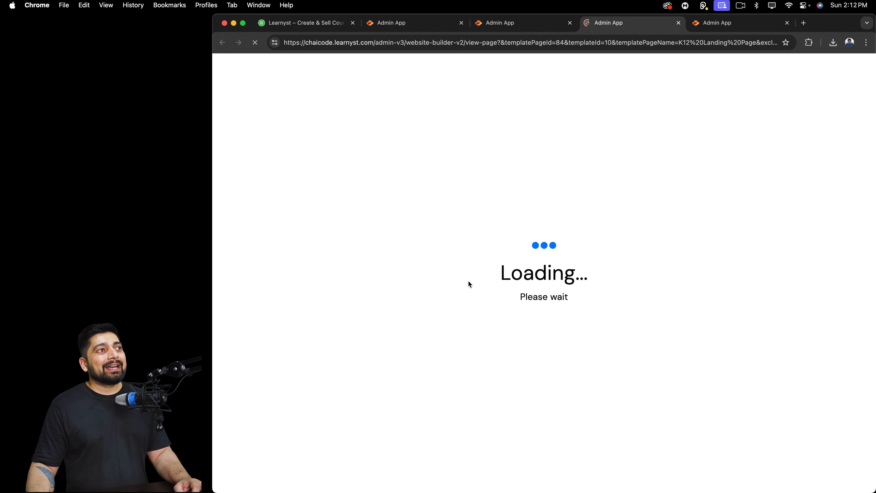
scroll(546, 257, down, 10)
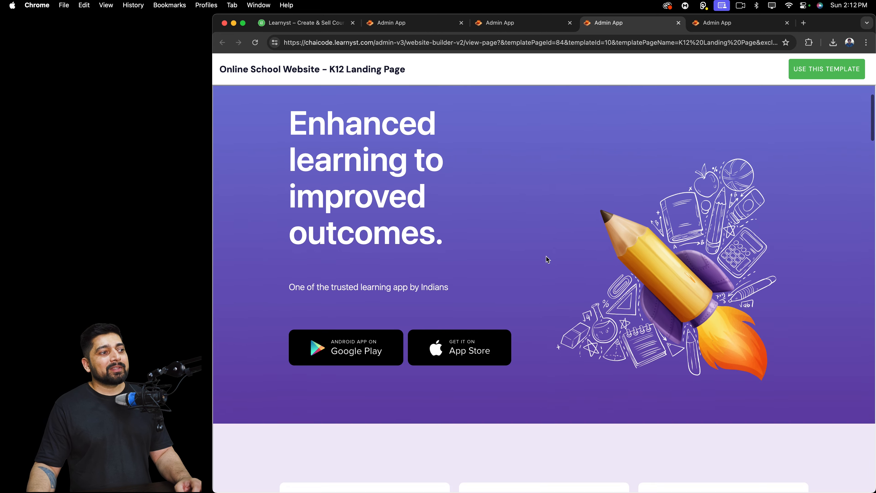
scroll(547, 258, down, 10)
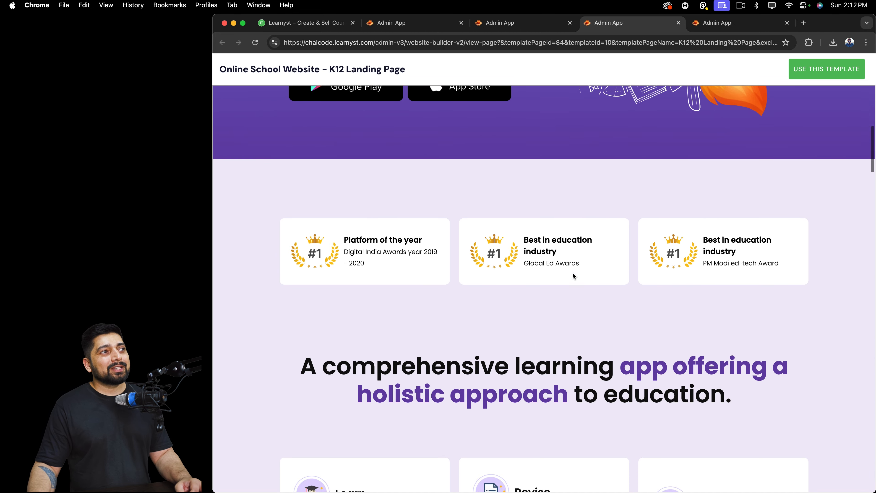
scroll(572, 272, down, 20)
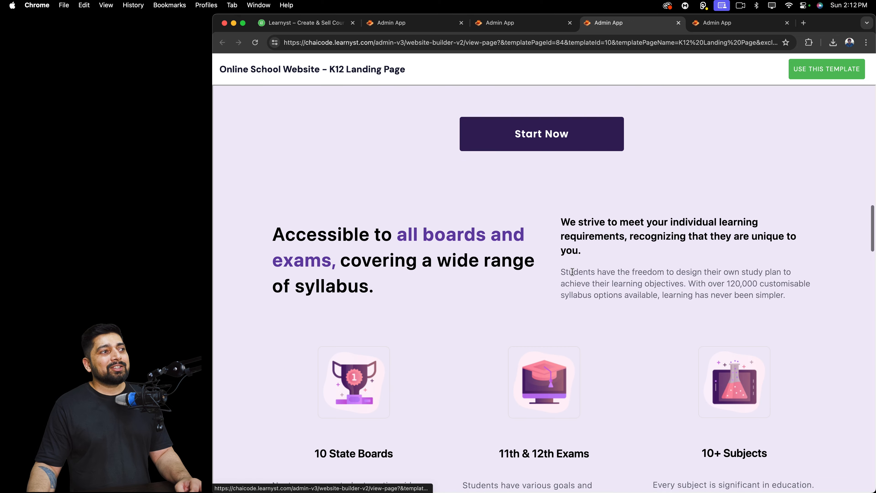
scroll(572, 272, down, 20)
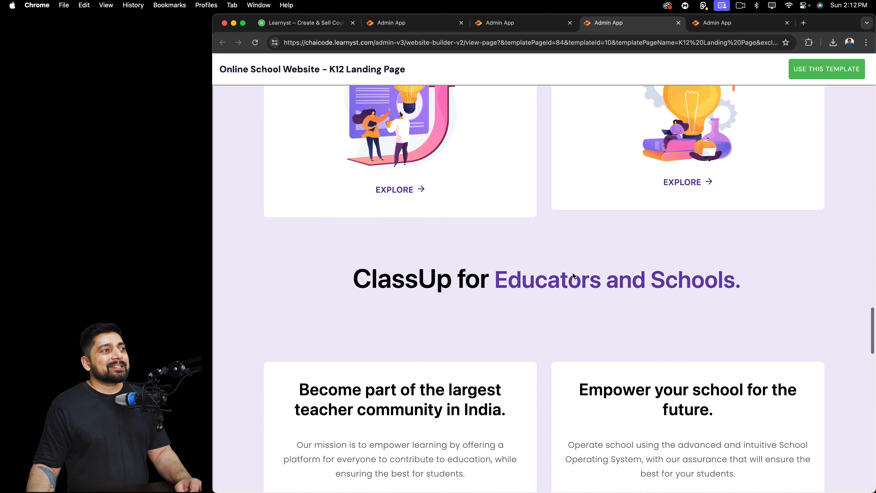
scroll(572, 273, down, 20)
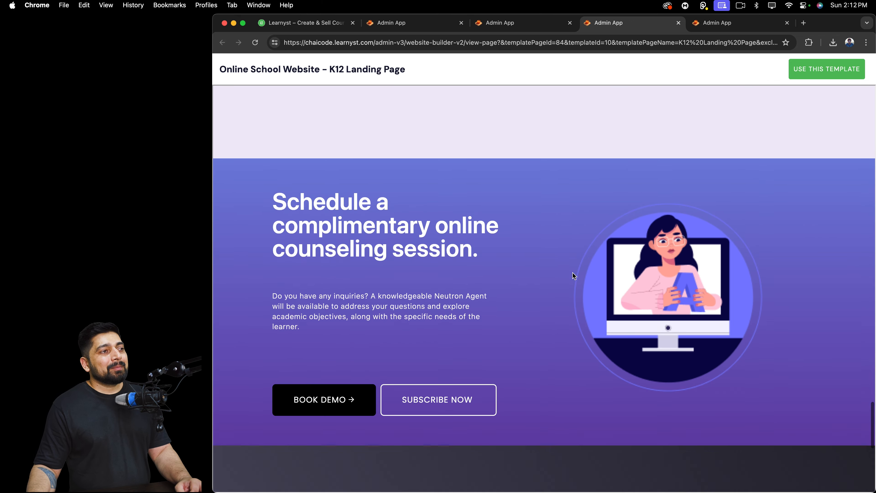
scroll(573, 272, up, 20)
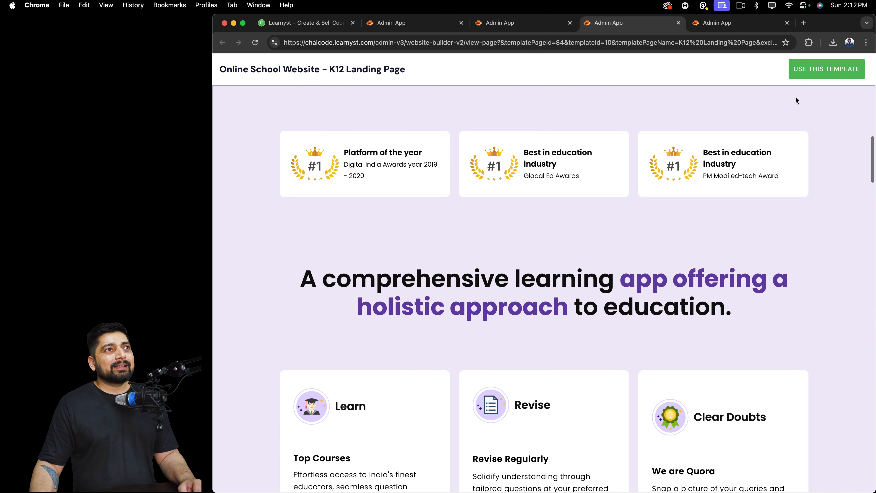
Step: Create a website from the Online School Website template and open its K12 Landing Page for editing
click(838, 71)
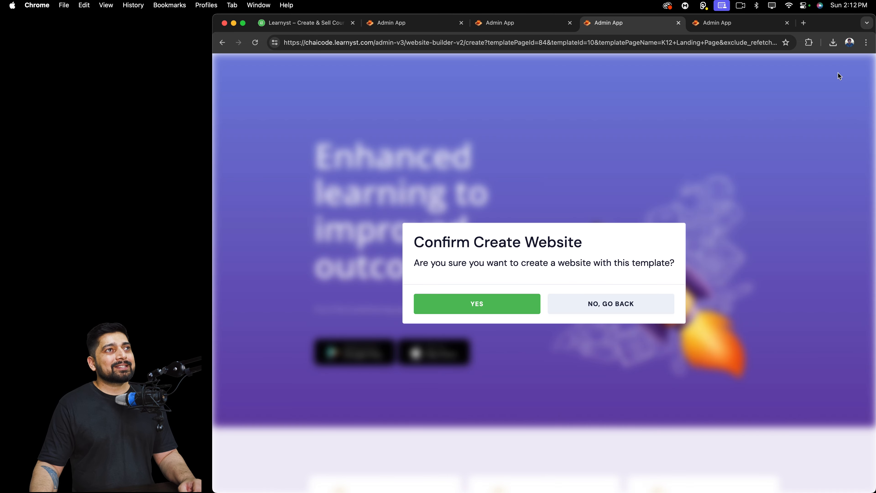
click(510, 300)
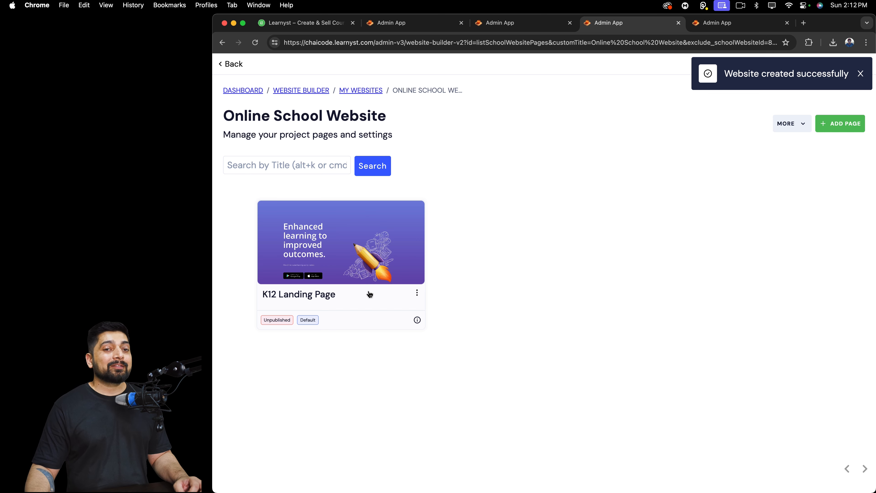
mouse_move(345, 271)
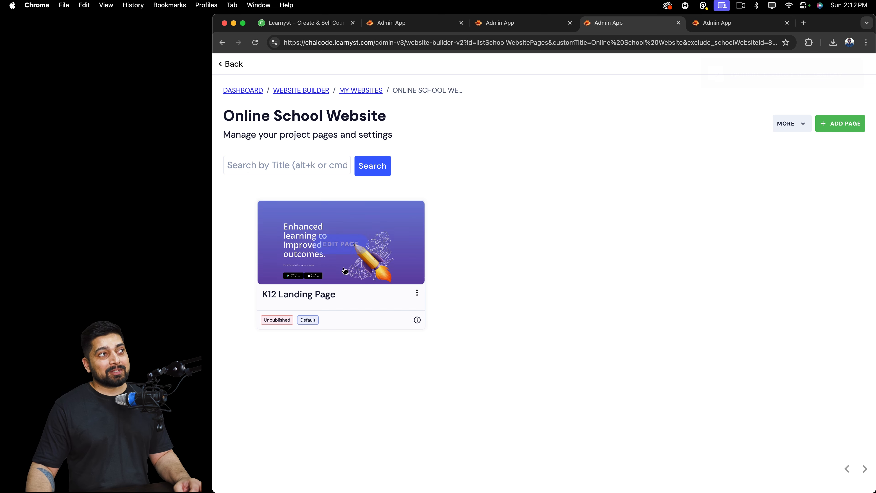
click(351, 247)
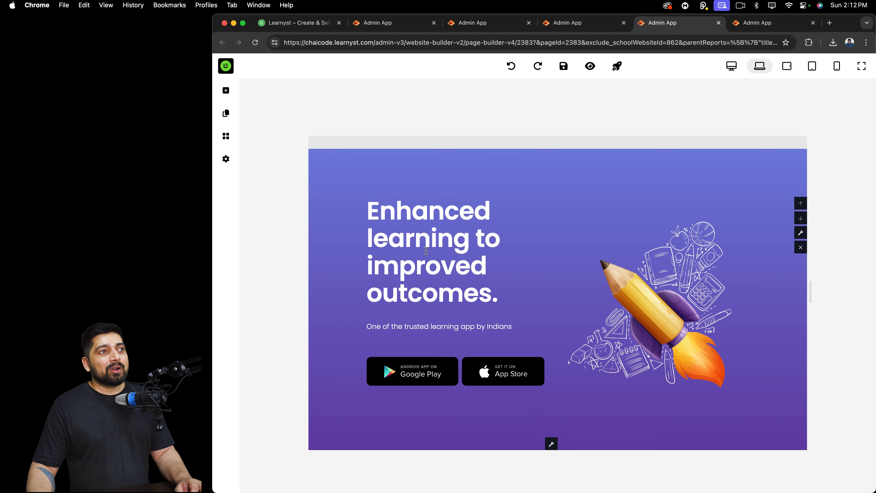
Step: Replace the full stop ending the hero heading "Enhanced learning to improved outcomes" with an exclamation mark
click(802, 232)
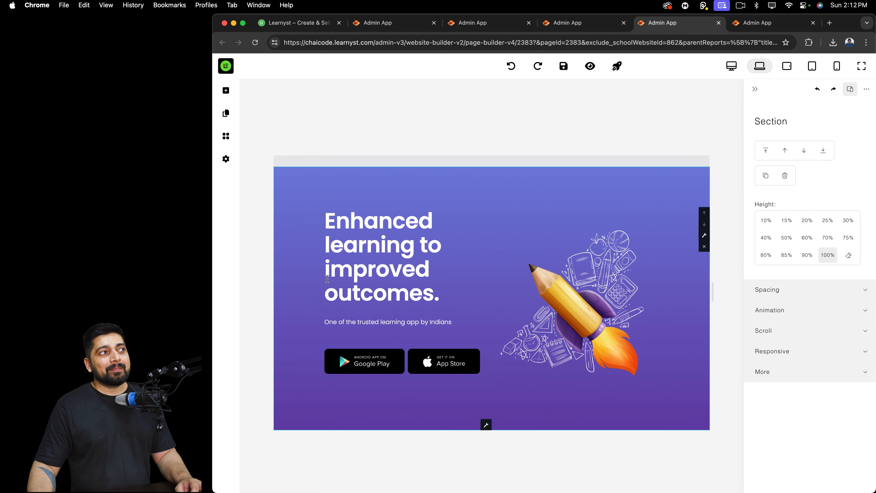
click(370, 269)
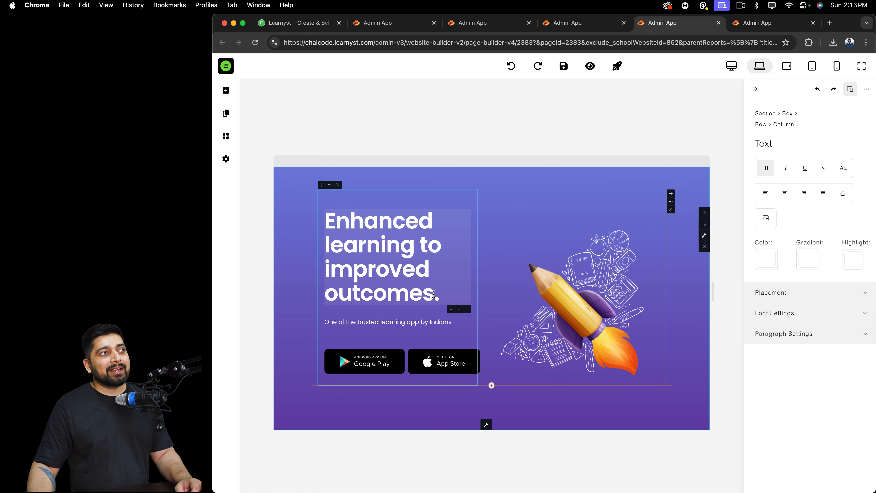
drag(428, 293, 355, 268)
click(408, 278)
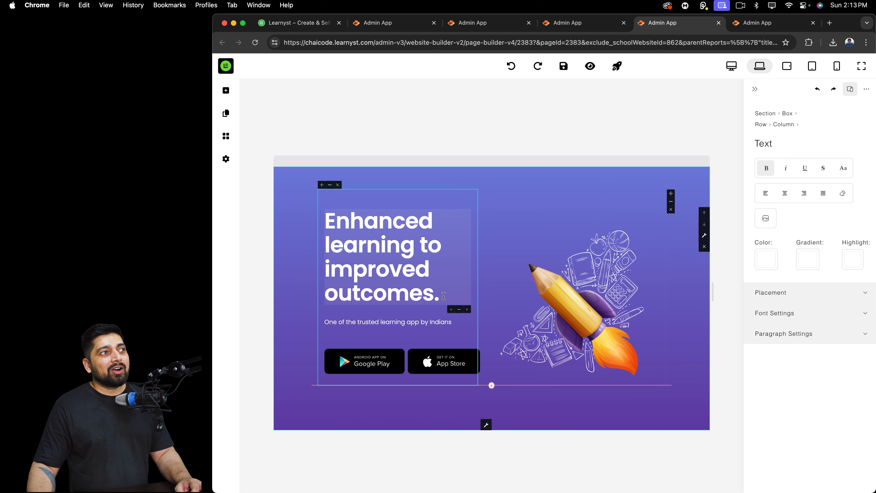
click(444, 295)
key(BackSpace)
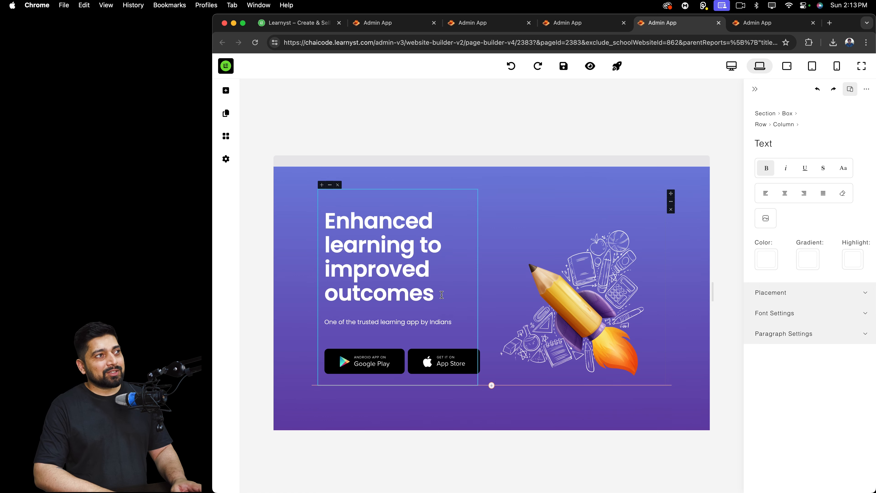
text(!)
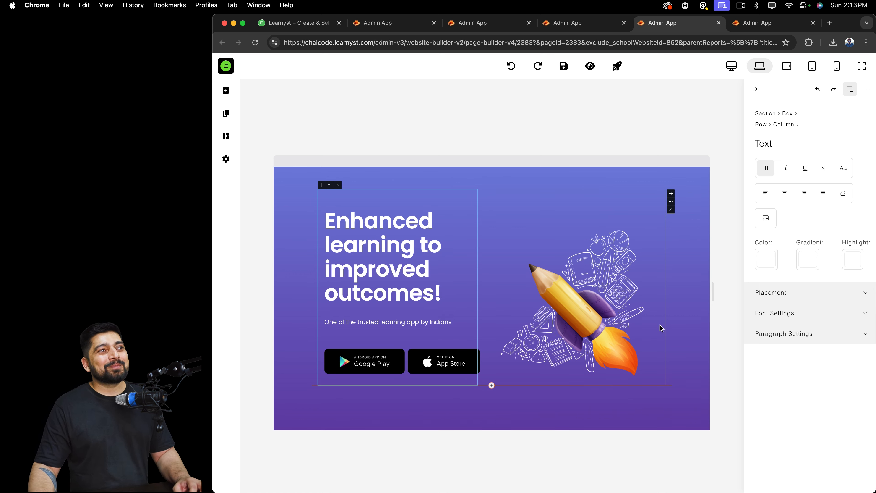
Step: Expand the hero heading's placement, font and paragraph settings to examine the available options
click(804, 292)
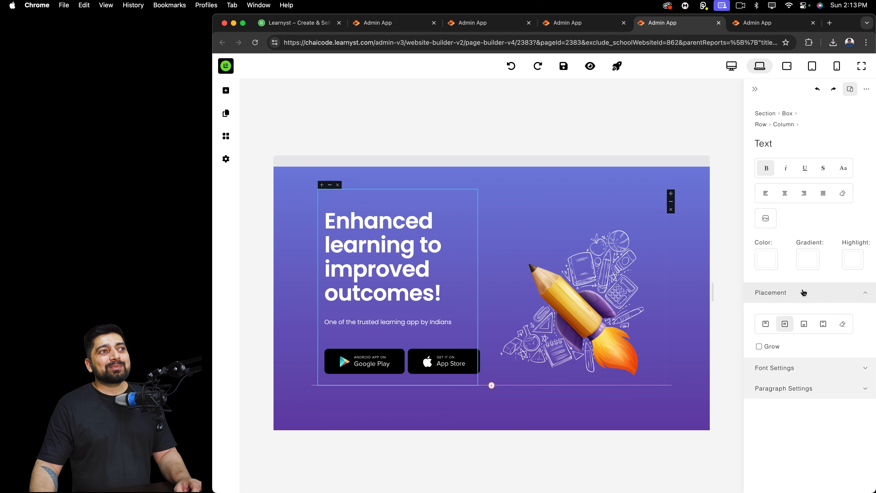
click(811, 367)
scroll(813, 365, down, 3)
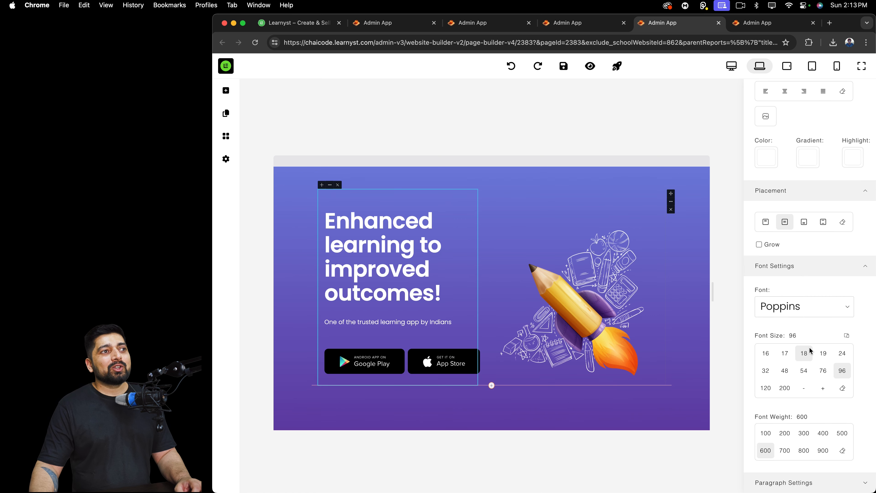
click(823, 481)
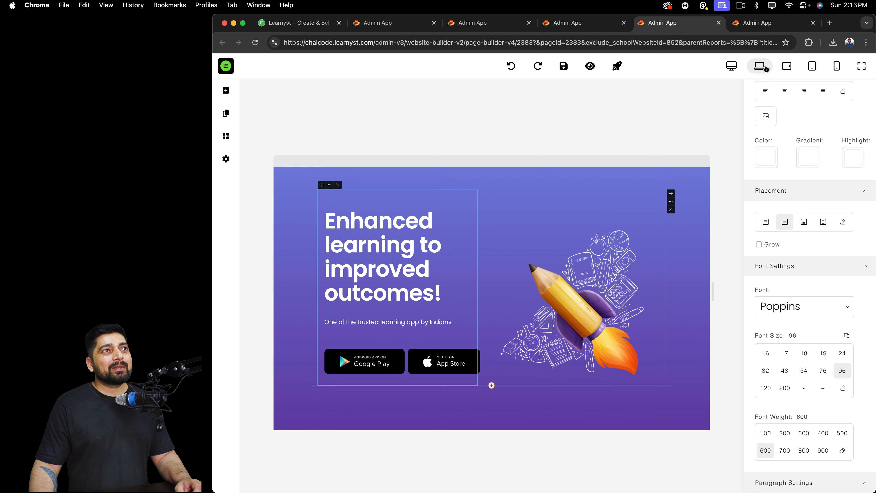
Step: Check the page layout in the desktop, laptop, tablet and mobile views, ending in the laptop view
click(733, 67)
click(761, 67)
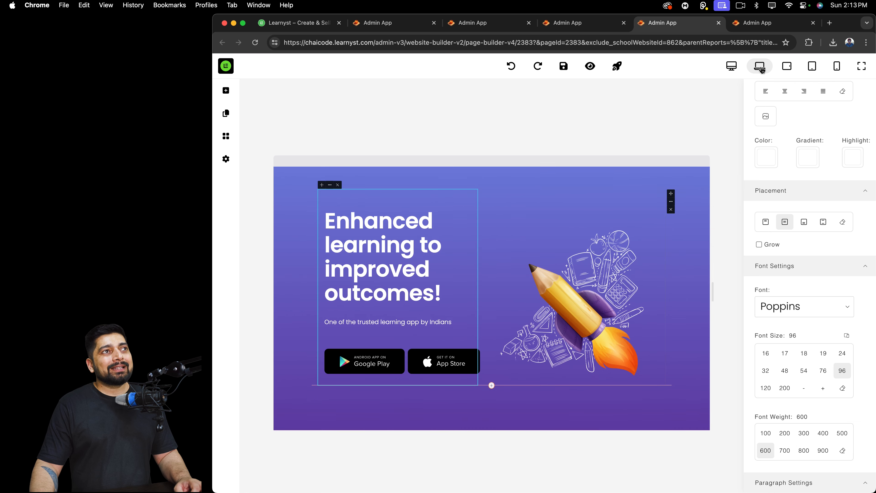
click(787, 67)
click(838, 69)
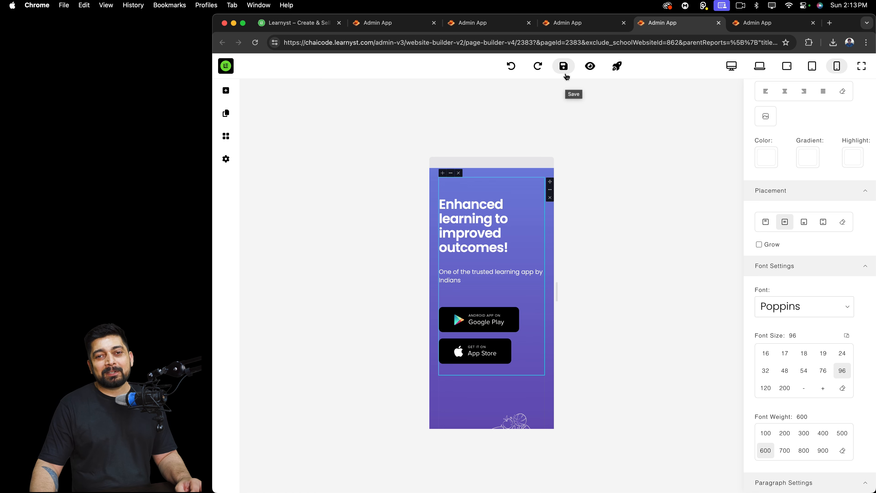
click(758, 70)
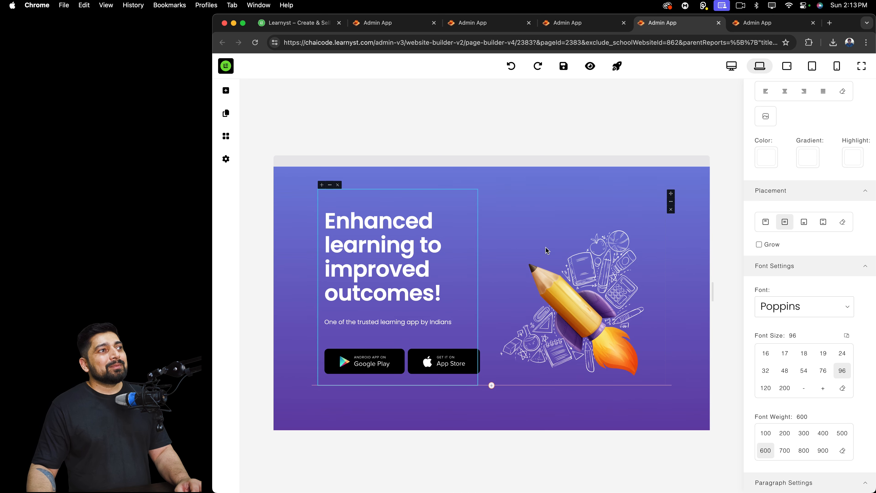
scroll(548, 250, down, 10)
scroll(550, 251, up, 10)
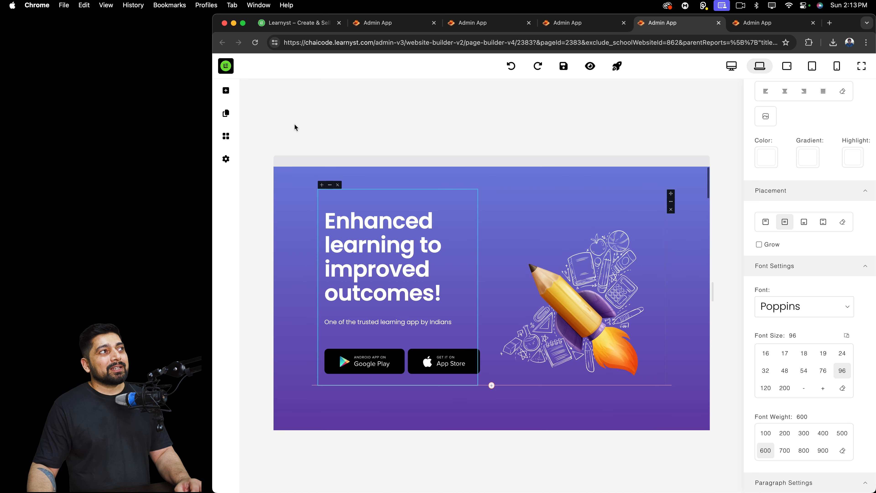
Step: Browse the section library and insert the Other Events section with three event cards below the hero section
click(226, 91)
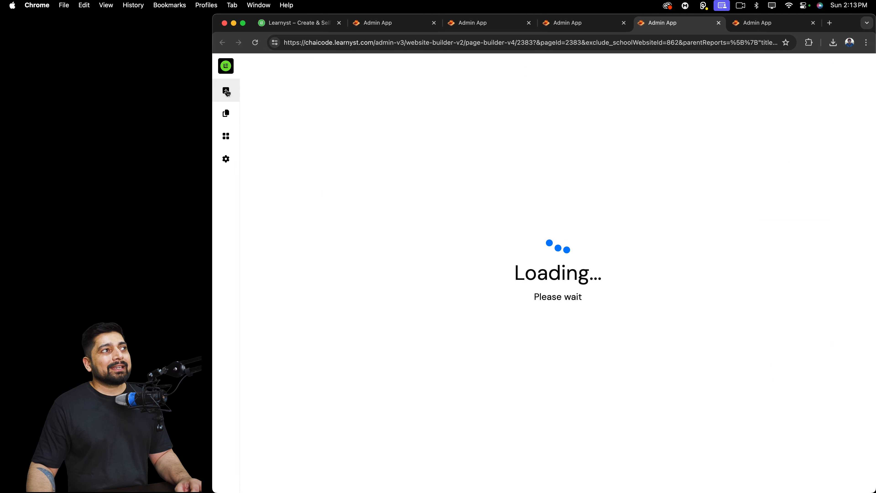
scroll(624, 268, down, 20)
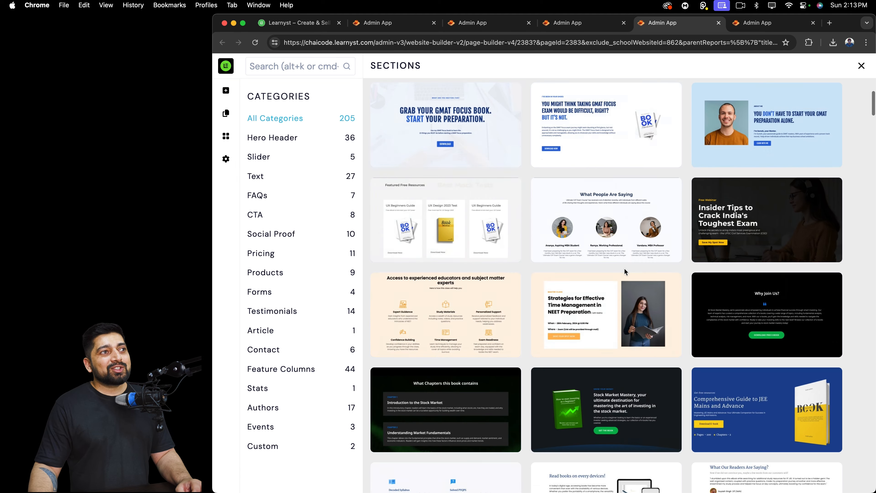
scroll(624, 268, down, 1)
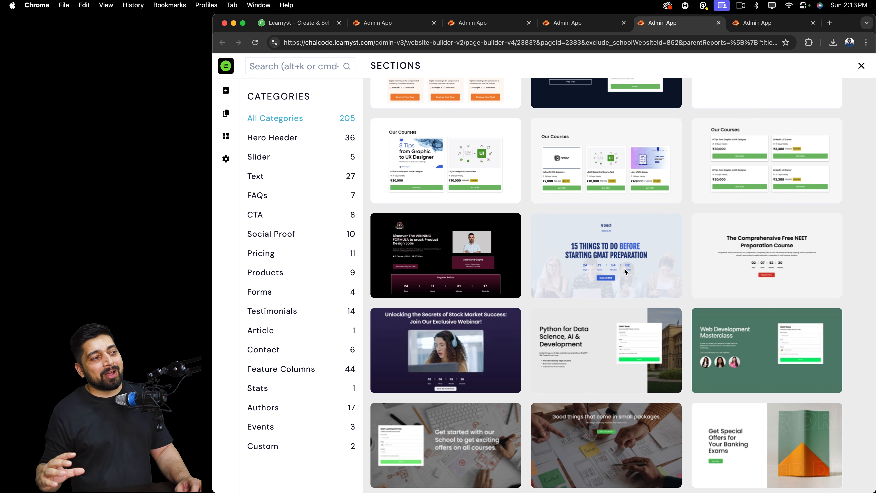
scroll(625, 272, down, 1)
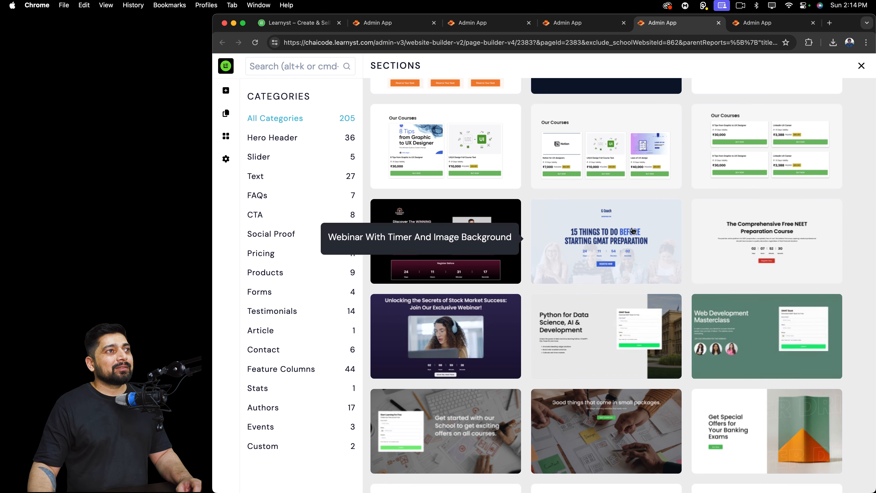
scroll(632, 228, down, 10)
scroll(632, 229, up, 8)
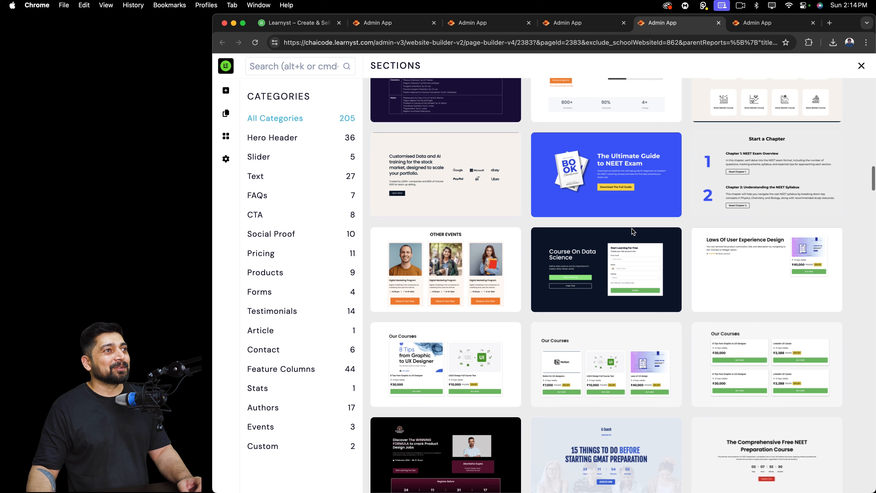
scroll(632, 229, up, 2)
scroll(633, 231, down, 2)
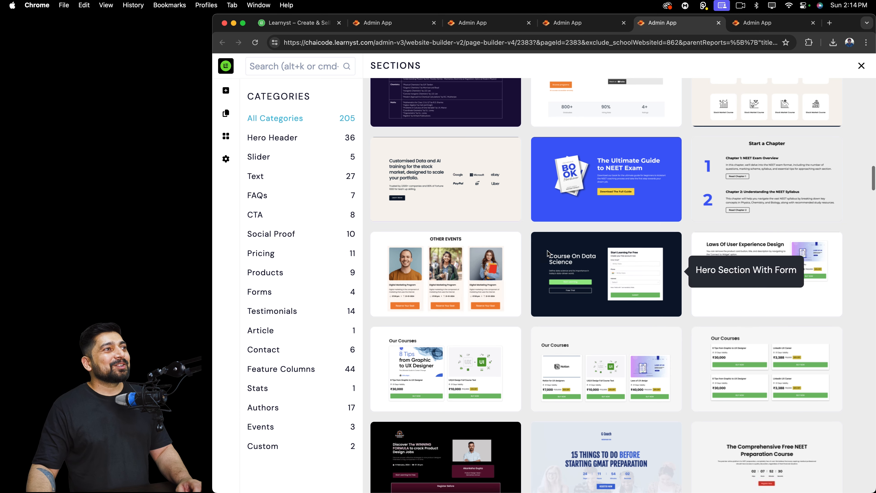
click(473, 258)
scroll(473, 257, down, 1)
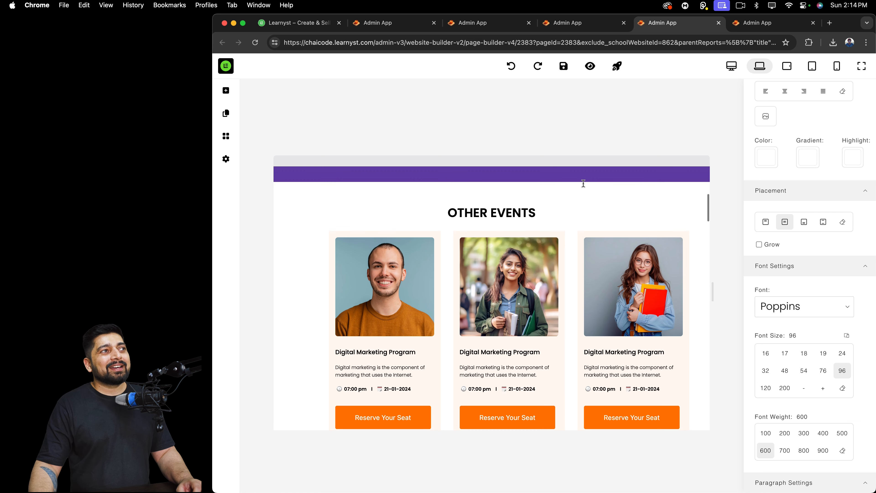
Step: Select the Other Events section, then its first card's image and description text to examine their editing options
click(587, 203)
click(687, 197)
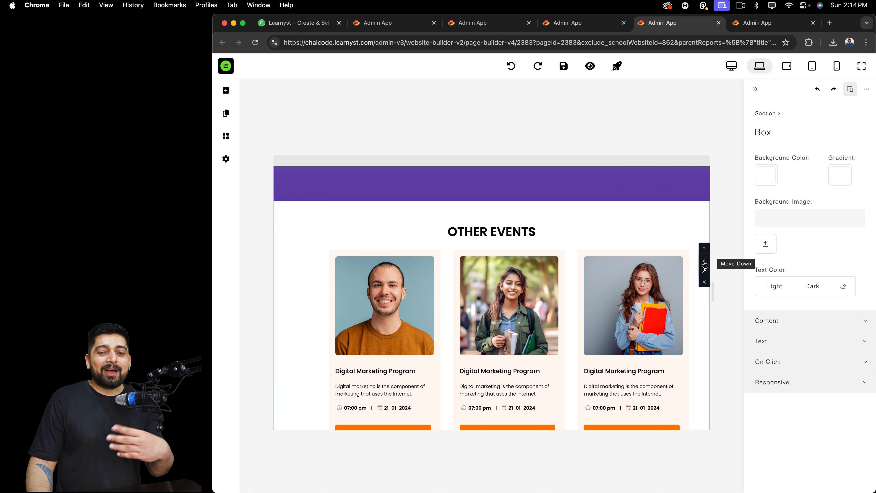
click(704, 263)
scroll(418, 208, down, 2)
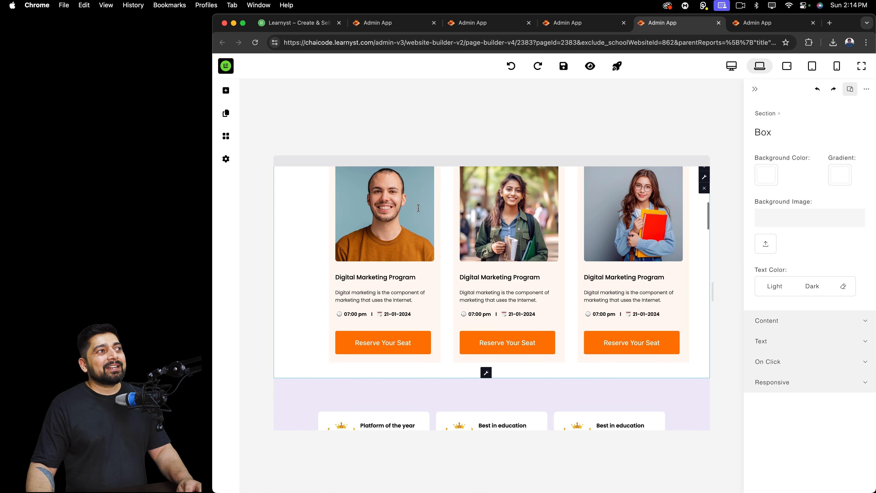
click(401, 211)
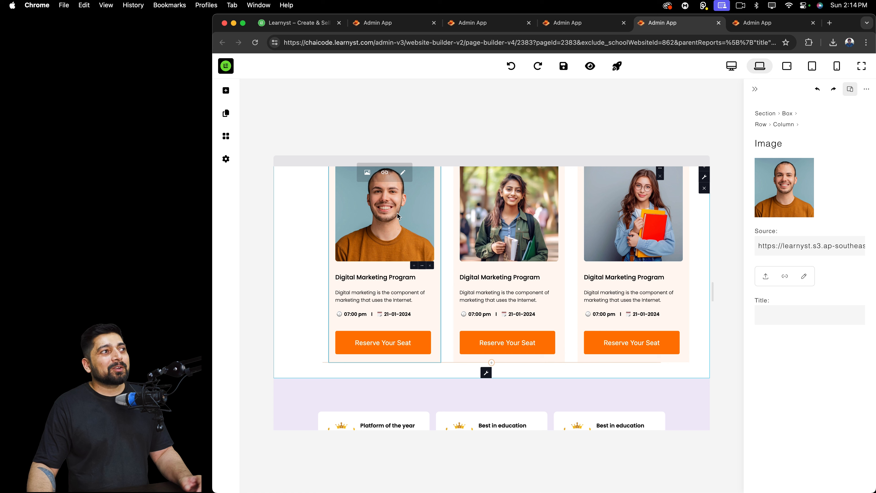
click(381, 299)
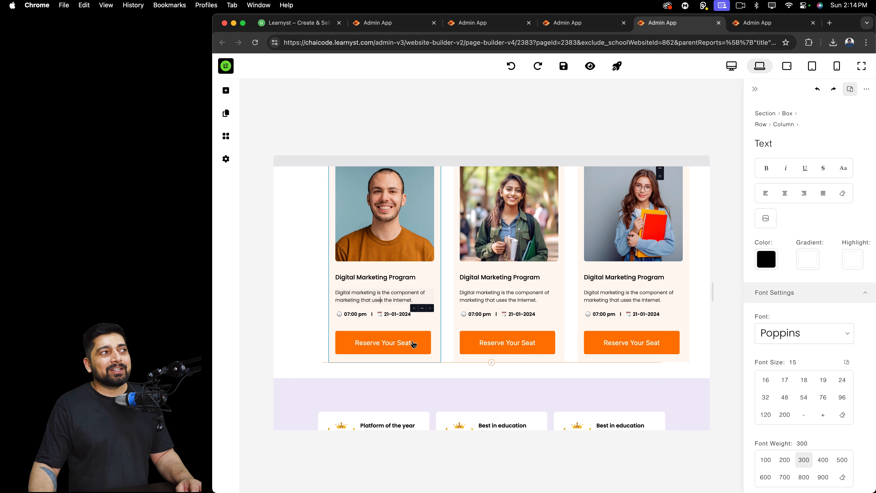
Step: Browse the section library again, examining the Slider, Authors, Stats and Feature Columns categories
click(226, 90)
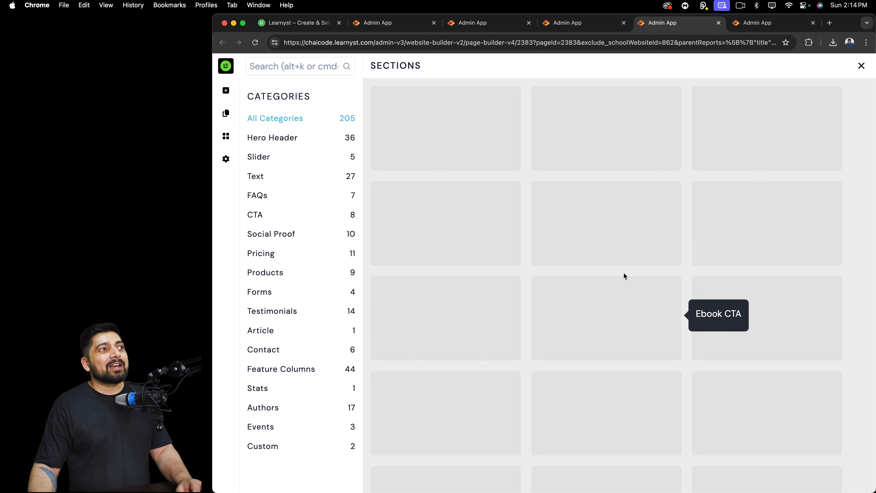
scroll(617, 274, down, 15)
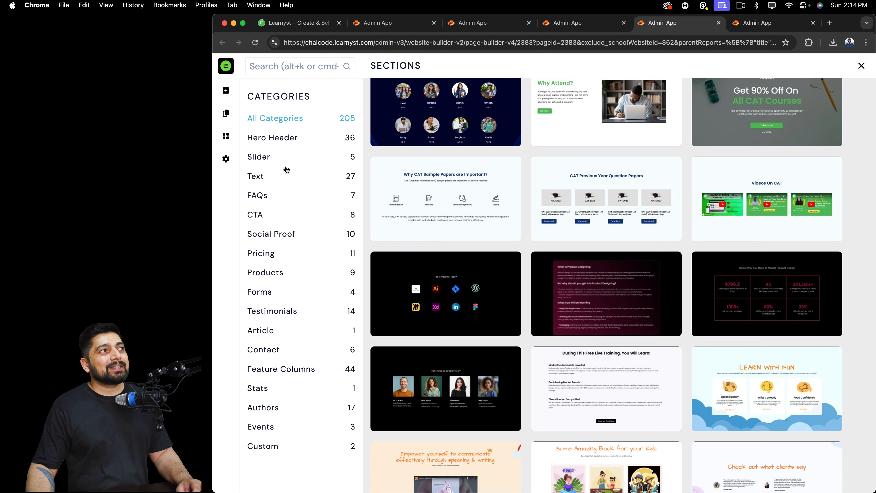
click(296, 156)
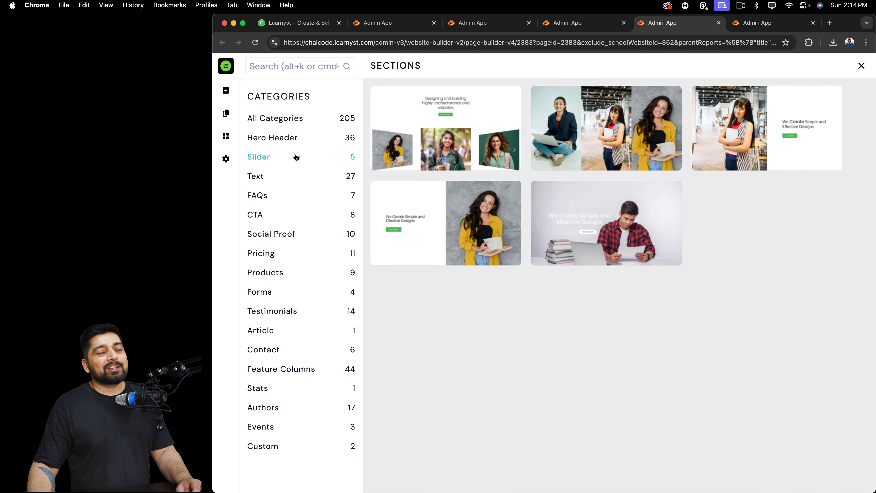
click(304, 408)
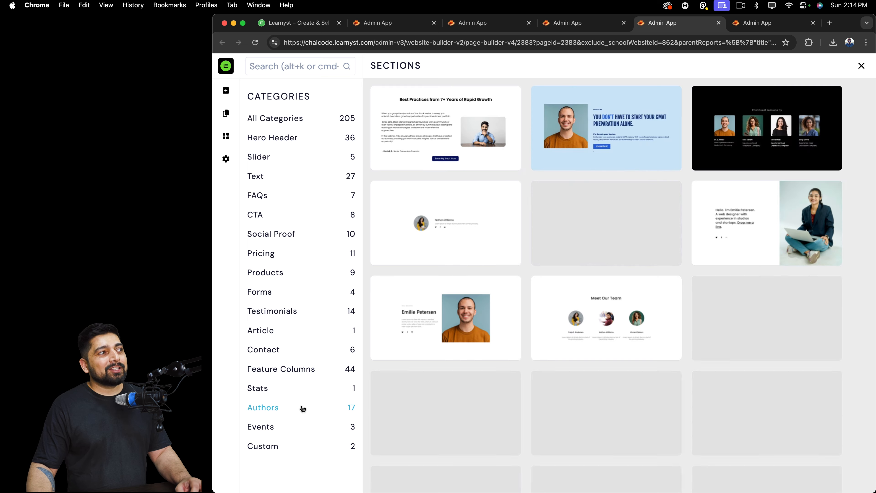
click(293, 389)
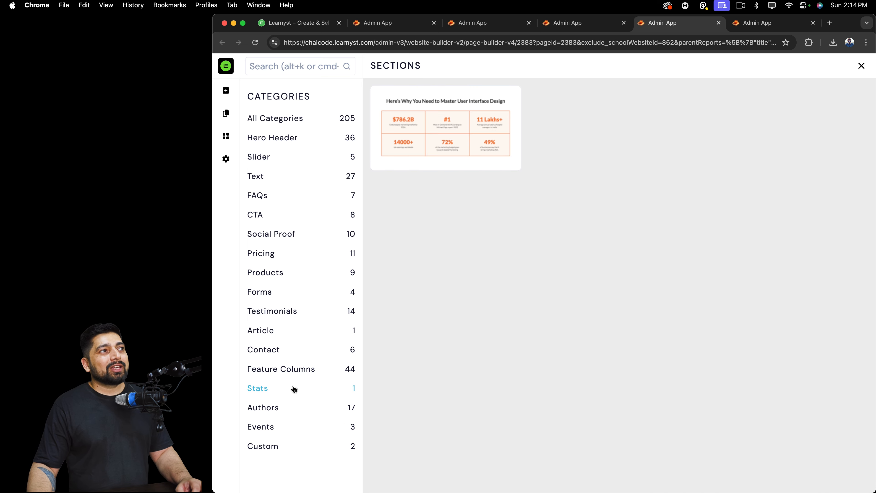
click(291, 369)
scroll(519, 304, down, 5)
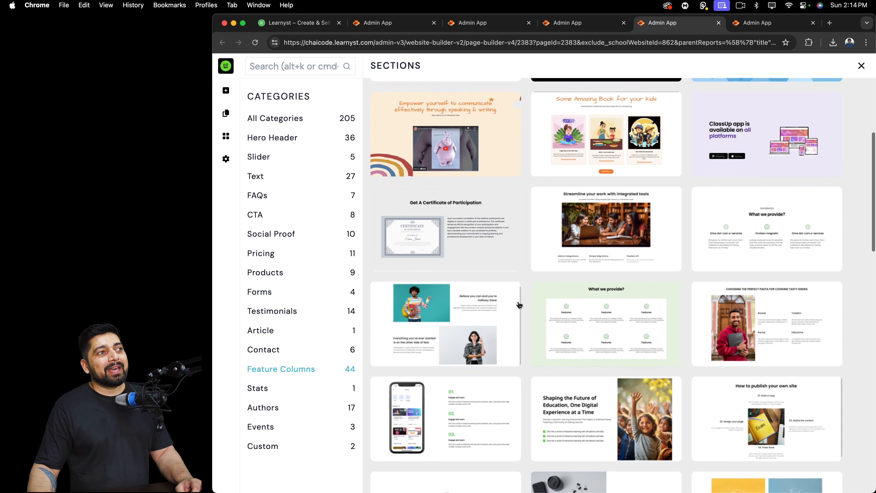
scroll(519, 304, down, 6)
scroll(517, 302, up, 2)
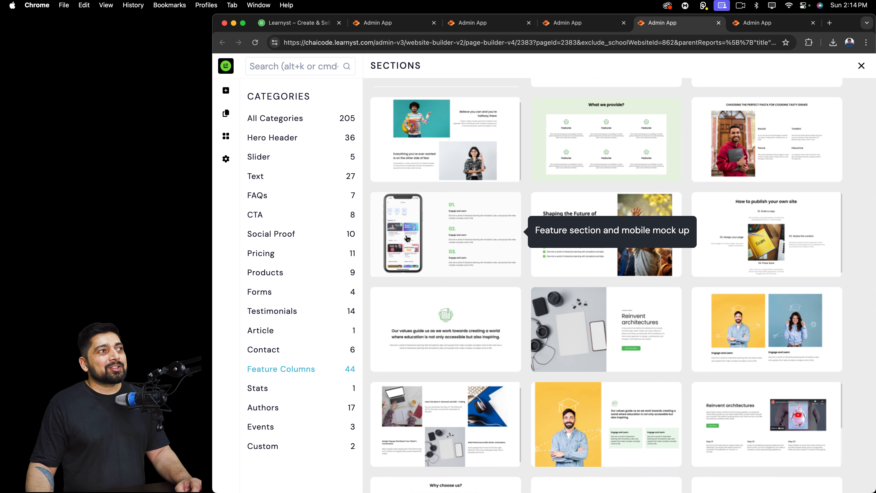
Step: Place the second Syllabus block on the page directly below the Other Events section
click(228, 114)
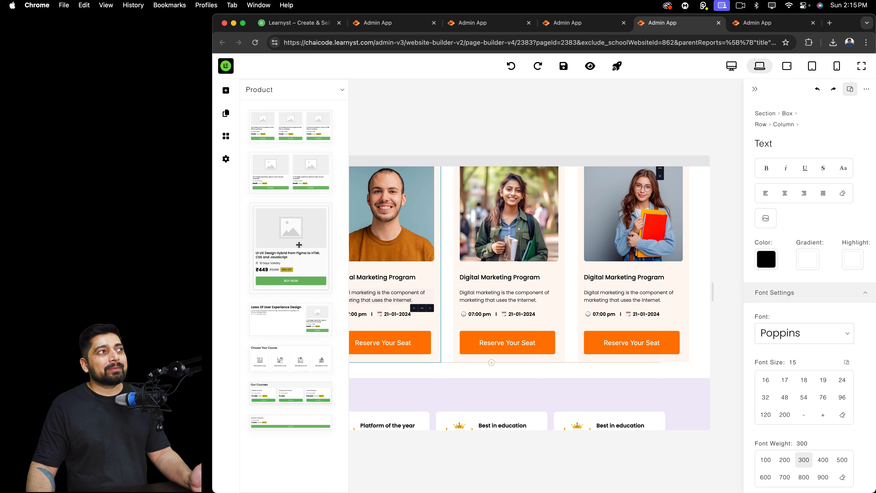
click(319, 91)
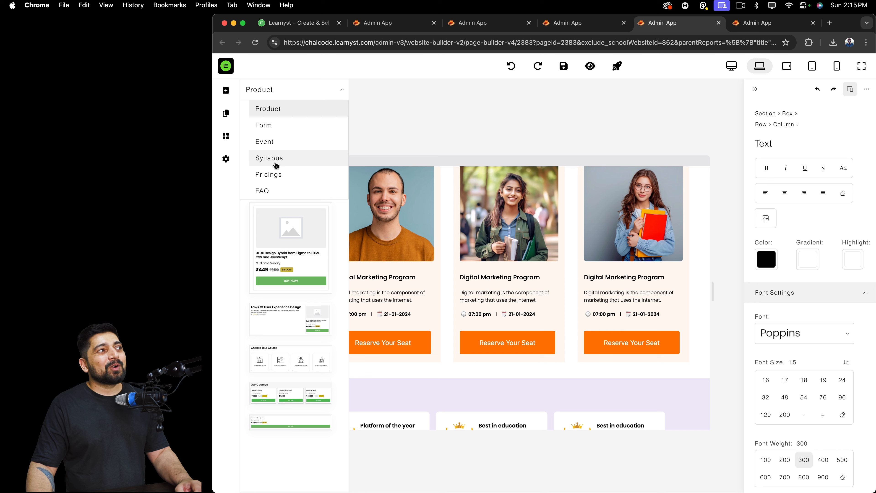
click(299, 160)
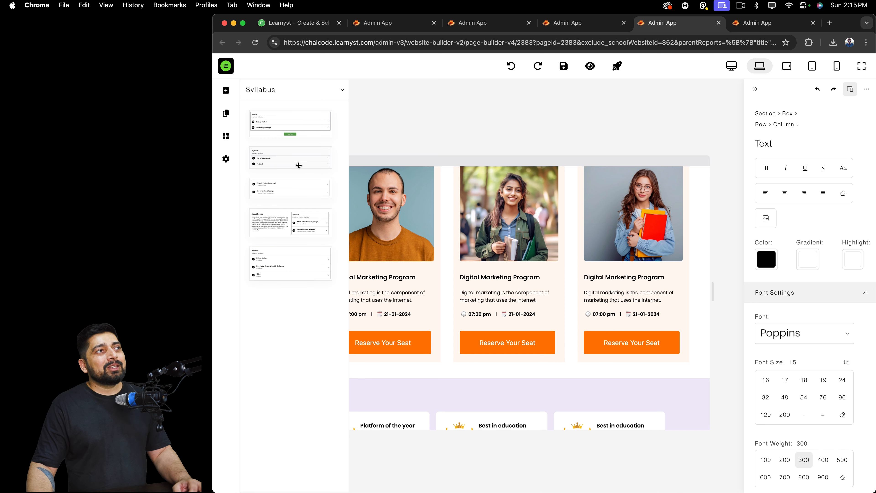
drag(276, 159, 490, 372)
scroll(545, 311, down, 3)
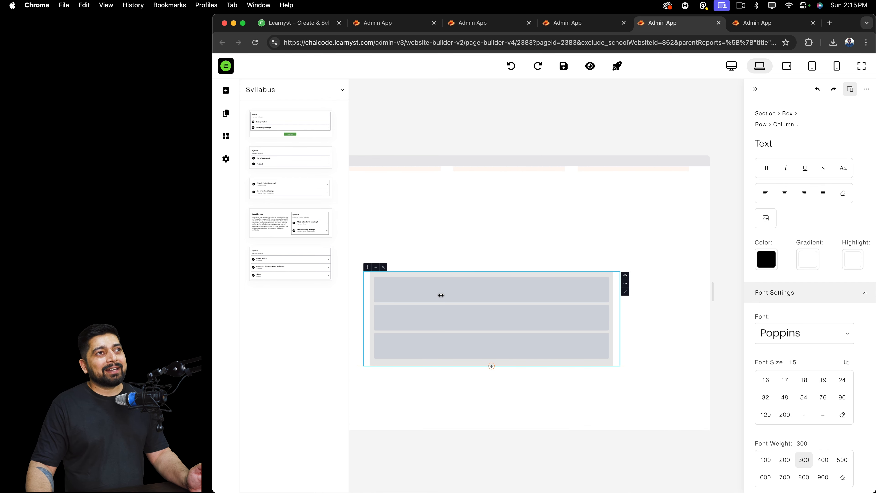
Step: Look through the recommended and all available website widgets, then return to the page canvas
click(227, 136)
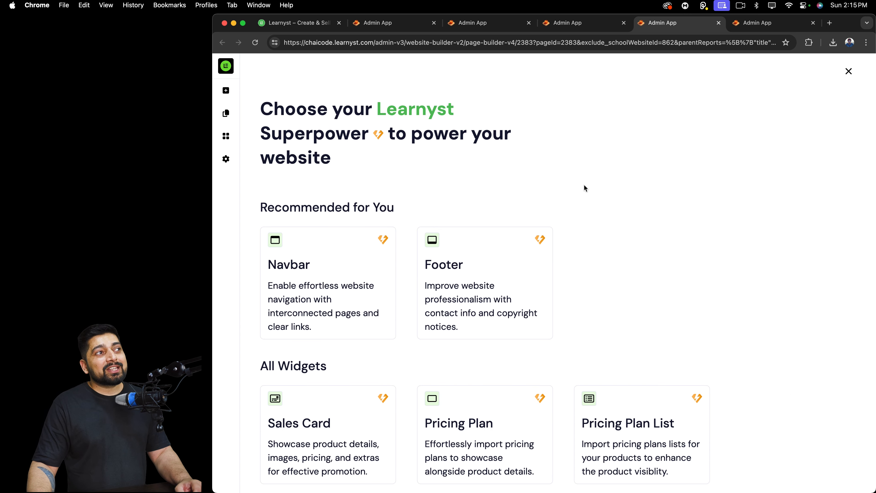
scroll(584, 186, down, 3)
scroll(493, 200, down, 3)
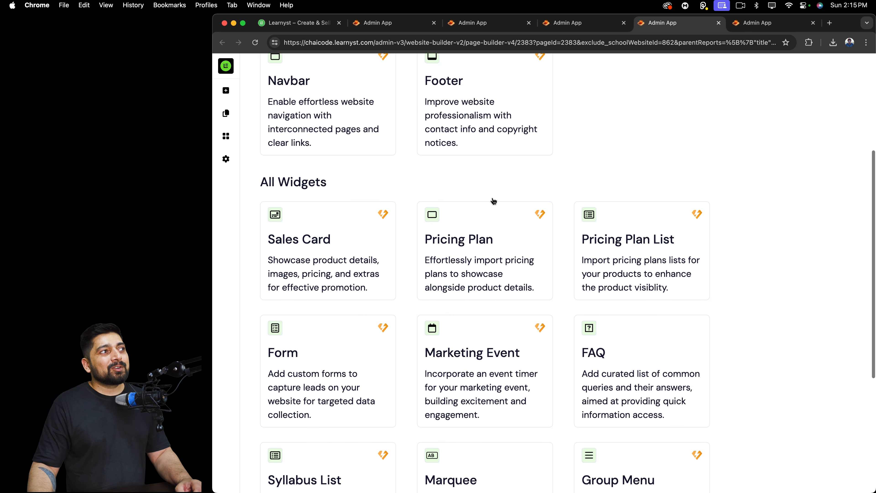
scroll(483, 233, down, 6)
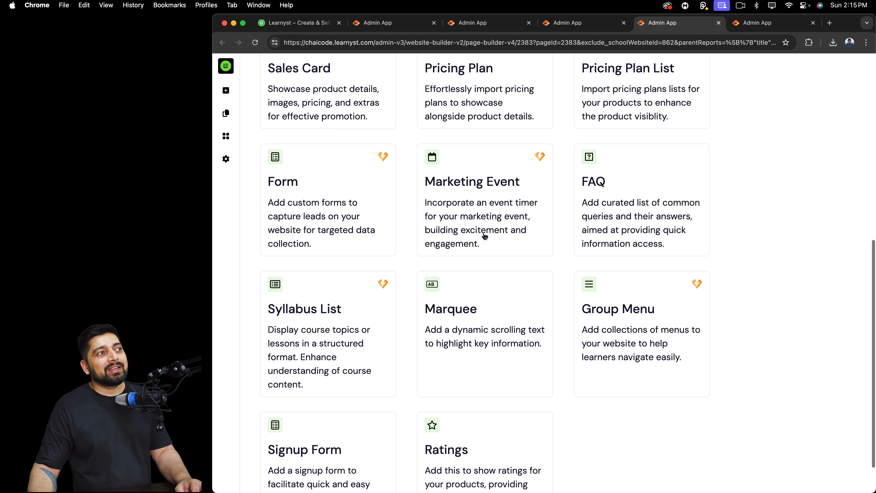
scroll(331, 205, up, 12)
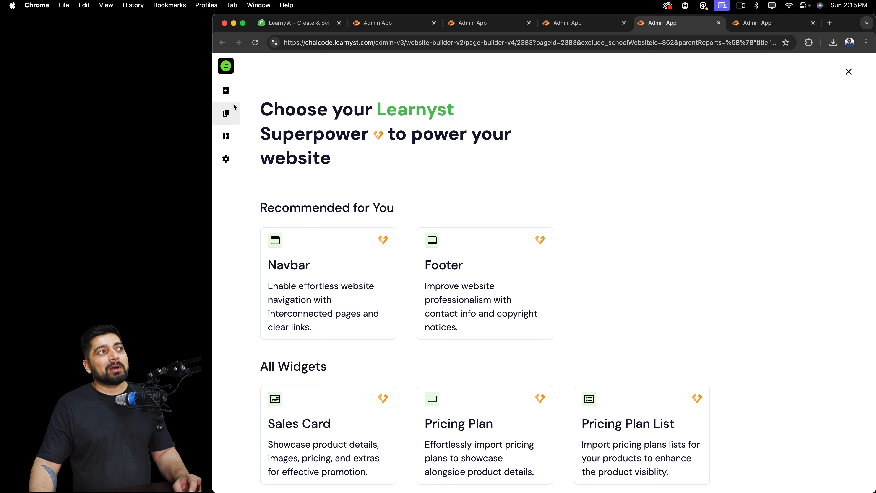
click(848, 71)
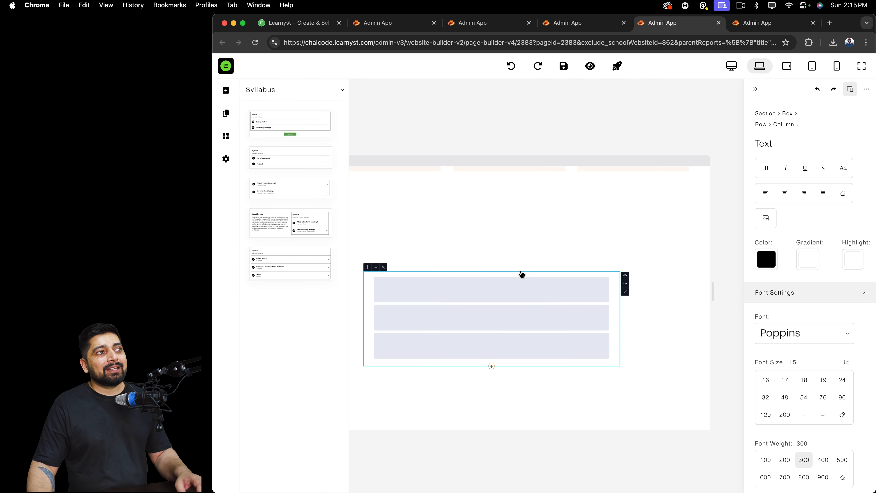
Step: Remove the syllabus content and its empty section from below the Other Events section
scroll(528, 266, up, 3)
scroll(529, 257, down, 3)
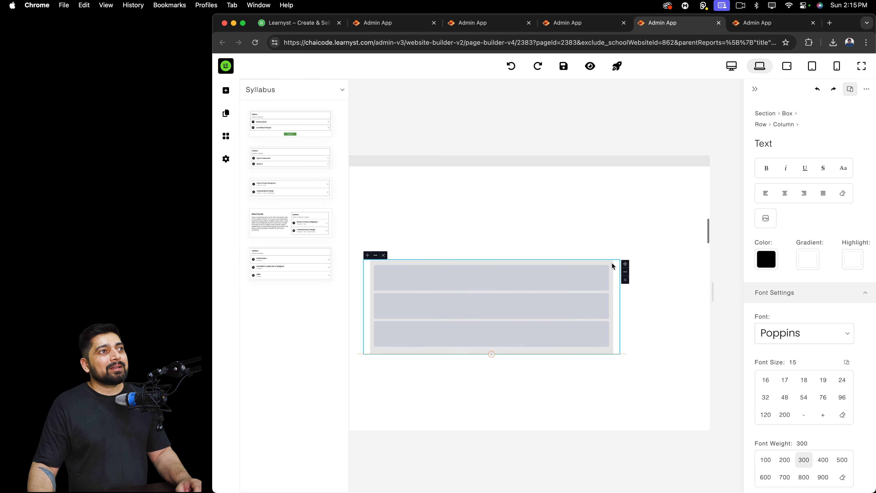
click(383, 256)
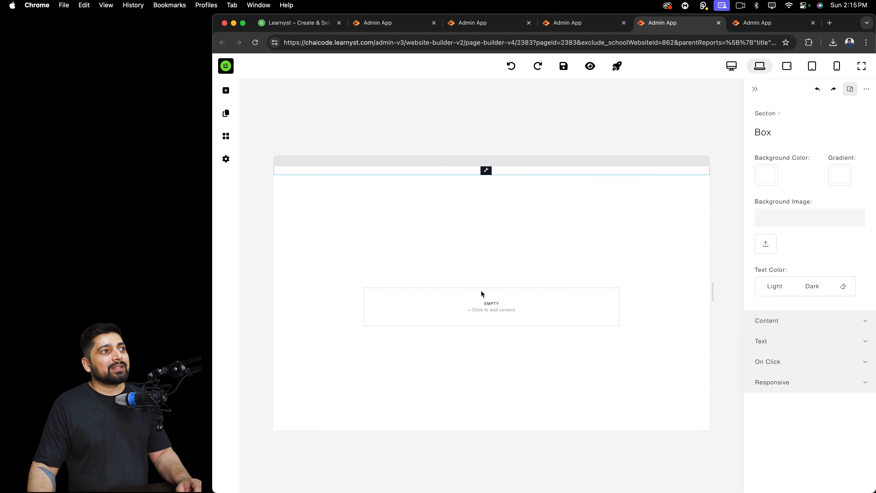
scroll(623, 263, up, 1)
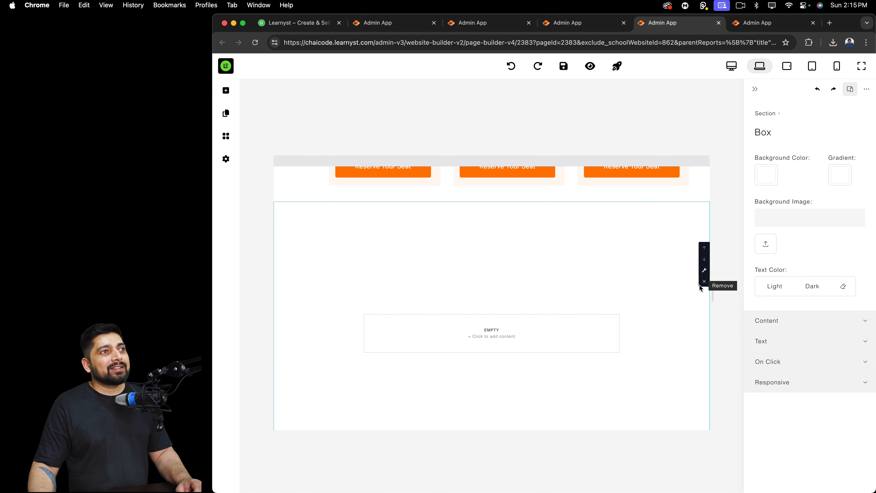
click(704, 286)
Step: Examine the page's Basic Information and Custom Code settings, then return to the page builder
scroll(409, 263, up, 6)
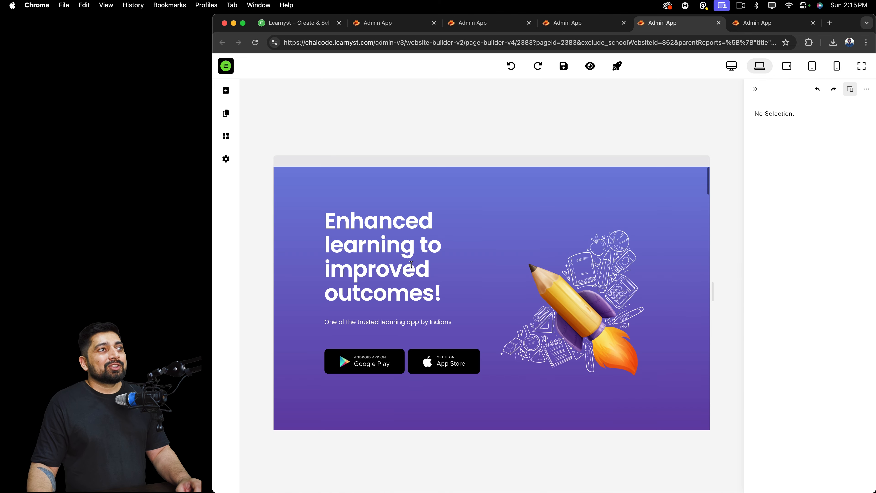
scroll(411, 265, down, 4)
scroll(412, 266, down, 10)
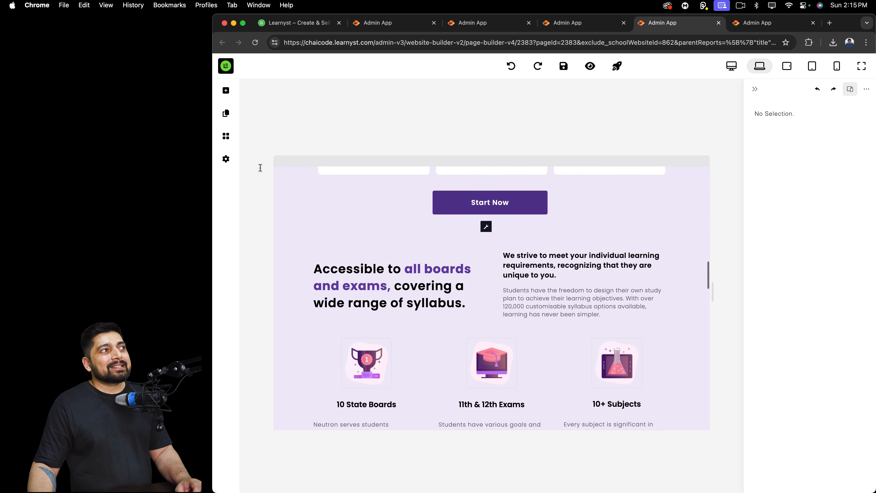
click(227, 160)
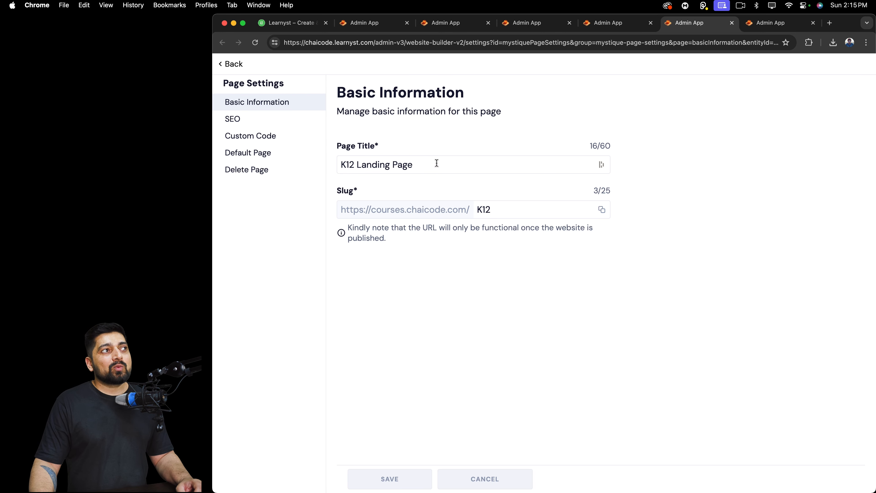
drag(436, 163, 323, 164)
click(500, 189)
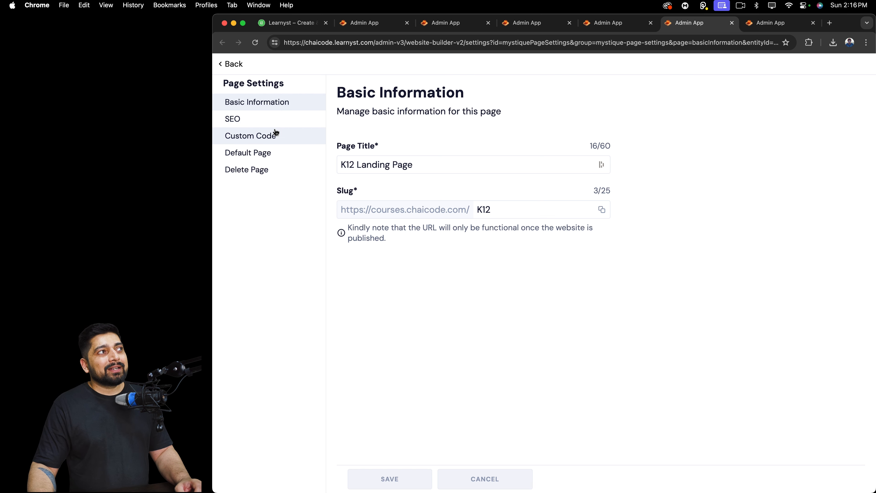
click(285, 137)
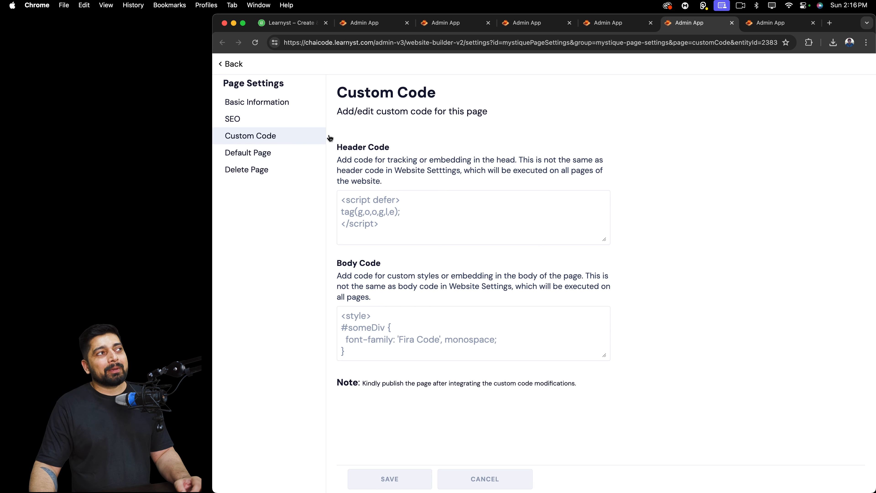
click(233, 65)
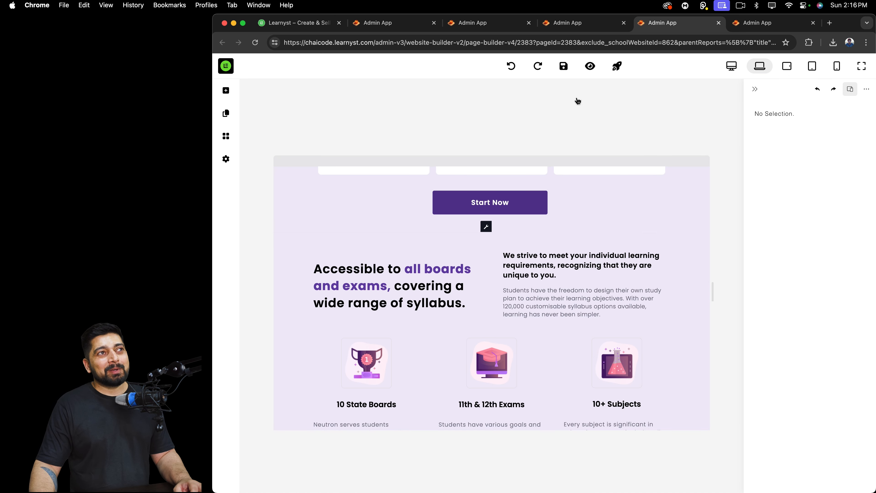
Step: Switch from the page builder to the previous Admin App browser tab
click(360, 105)
key(ctrl+shift+Tab)
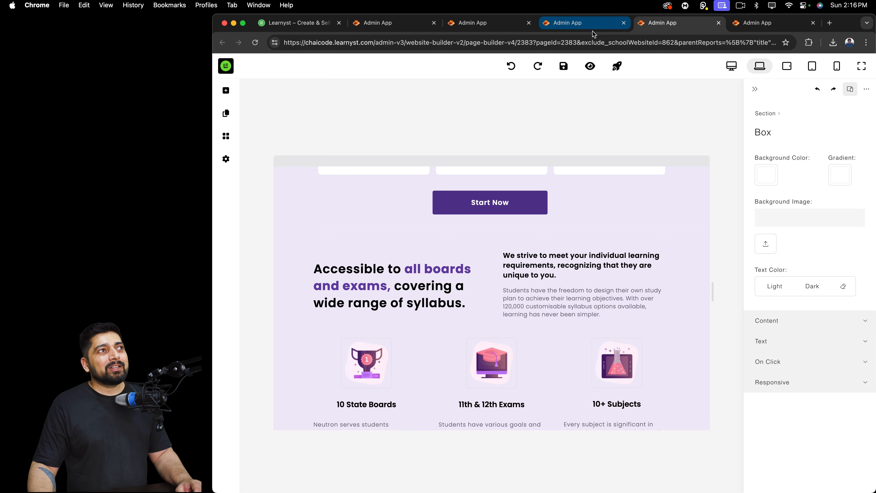